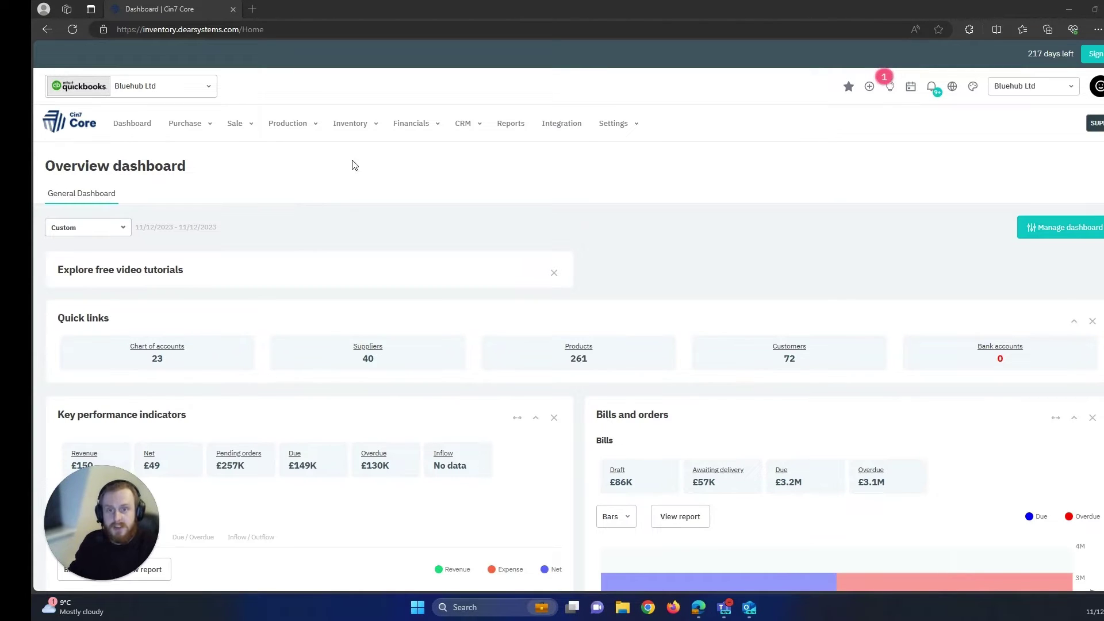
# Open Products in a new tab, search 'kit' and open the KitAssemblyBOM Kit Test product
pyautogui.click(352, 124)
pyautogui.middleClick(489, 179)
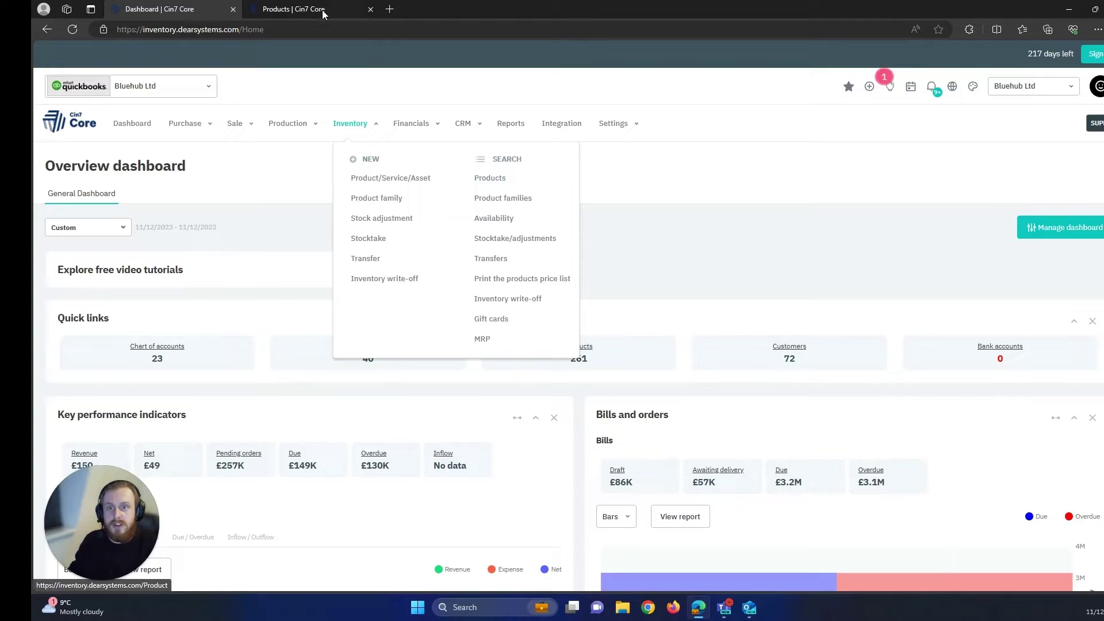
pyautogui.click(322, 9)
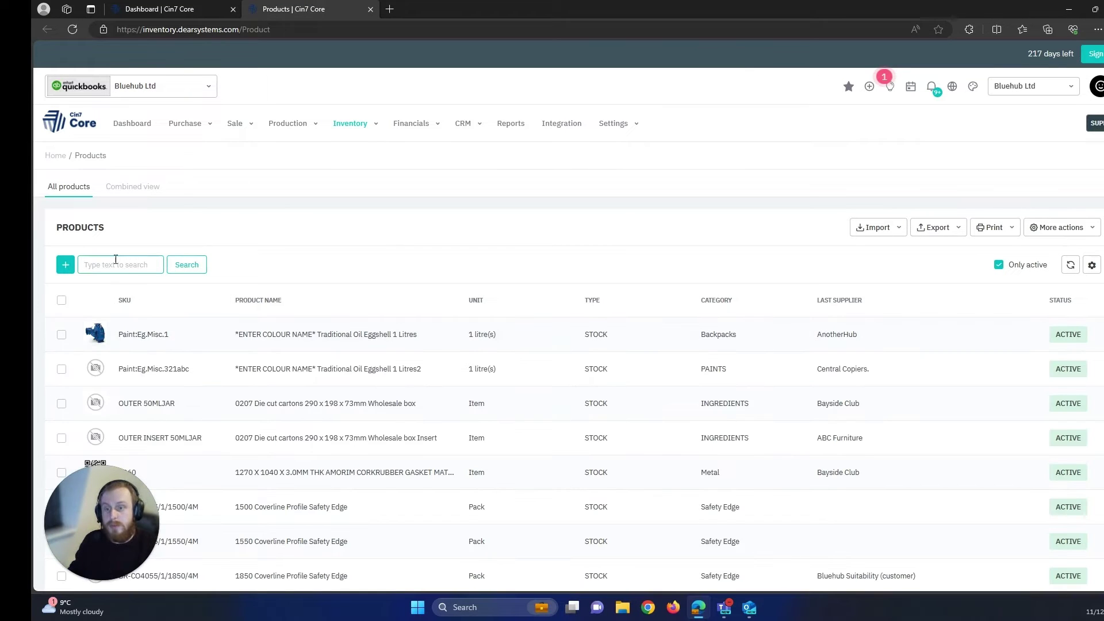
pyautogui.click(113, 265)
pyautogui.write('kit')
pyautogui.press('Return')
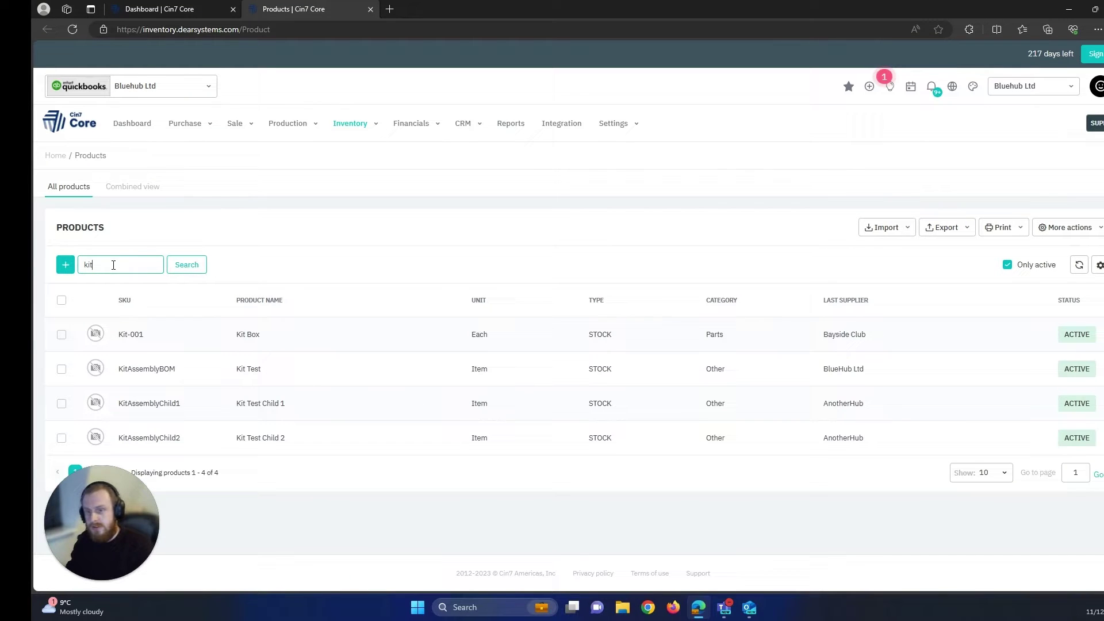
pyautogui.click(194, 367)
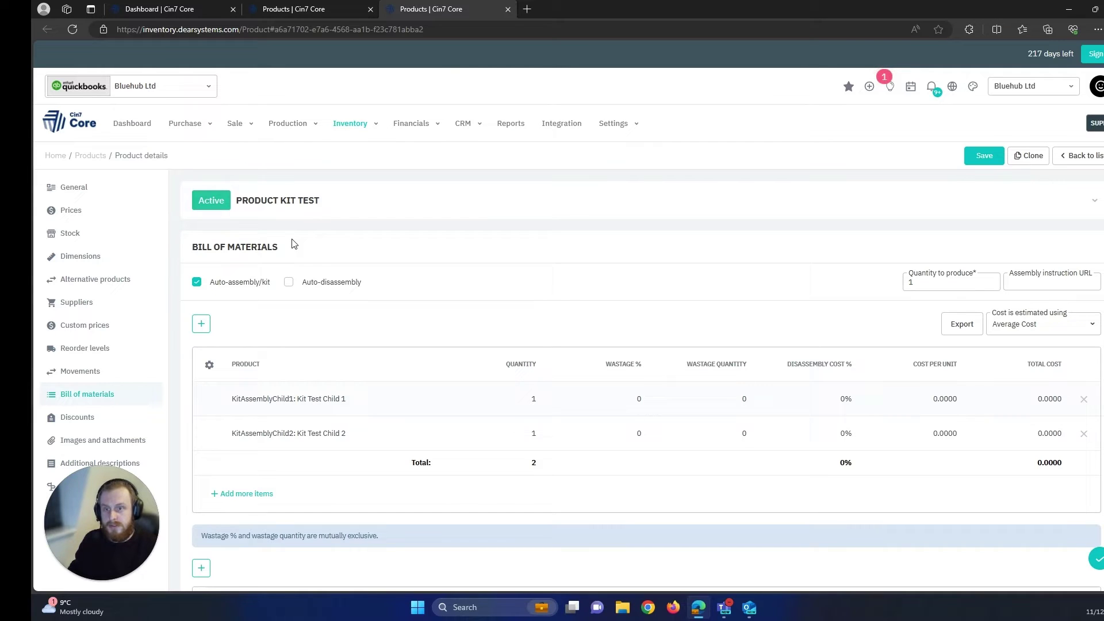
# Start a new simple sale from the dashboard's Sale menu
pyautogui.click(185, 9)
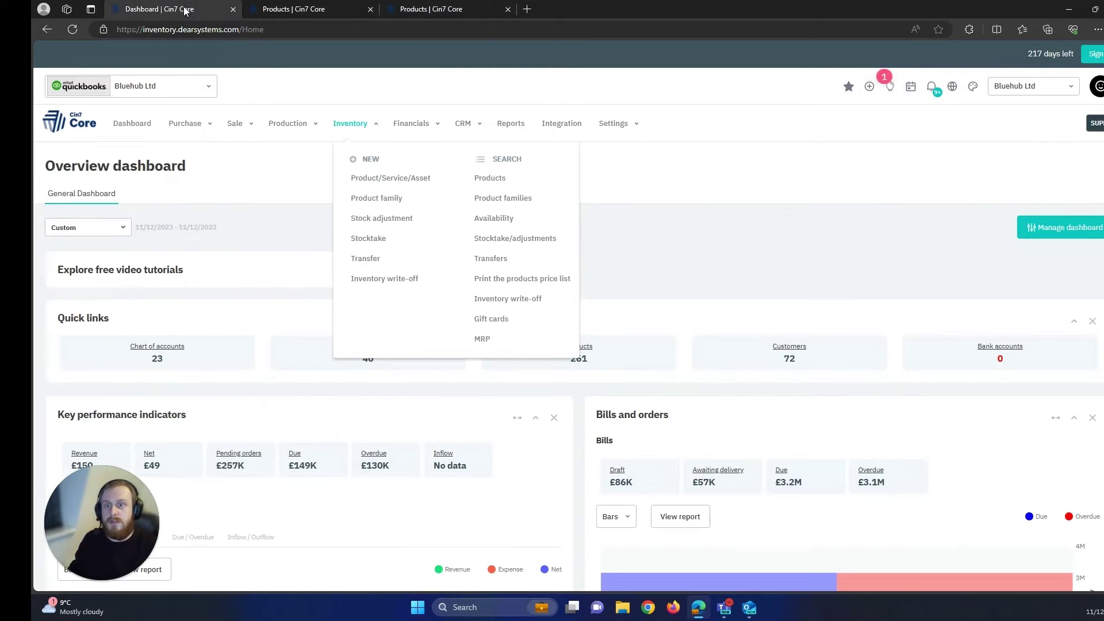
pyautogui.click(239, 126)
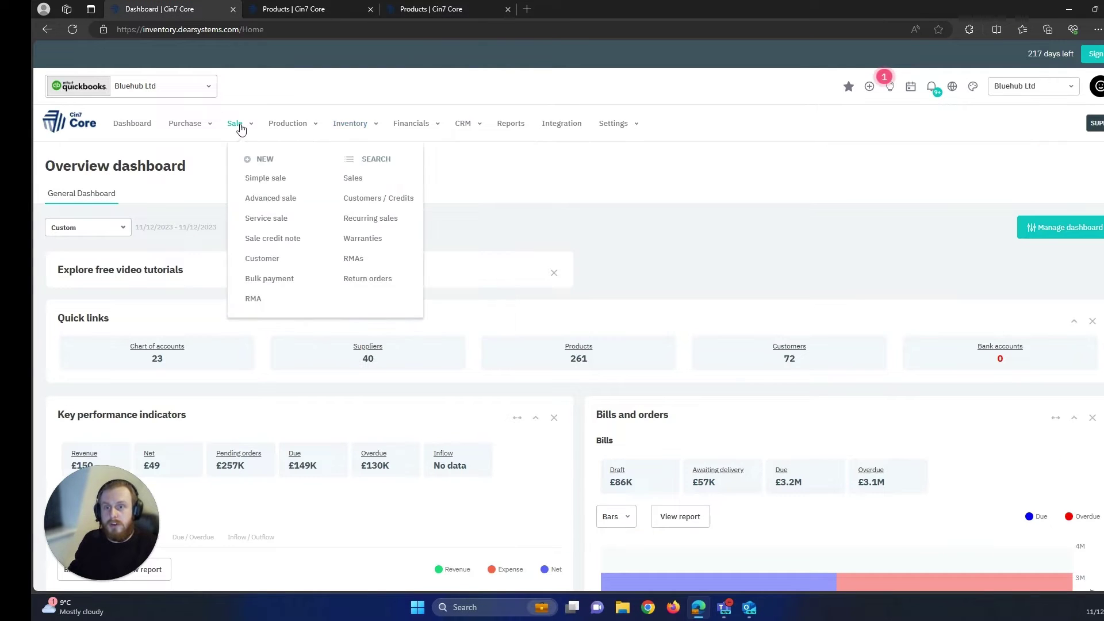
pyautogui.click(260, 181)
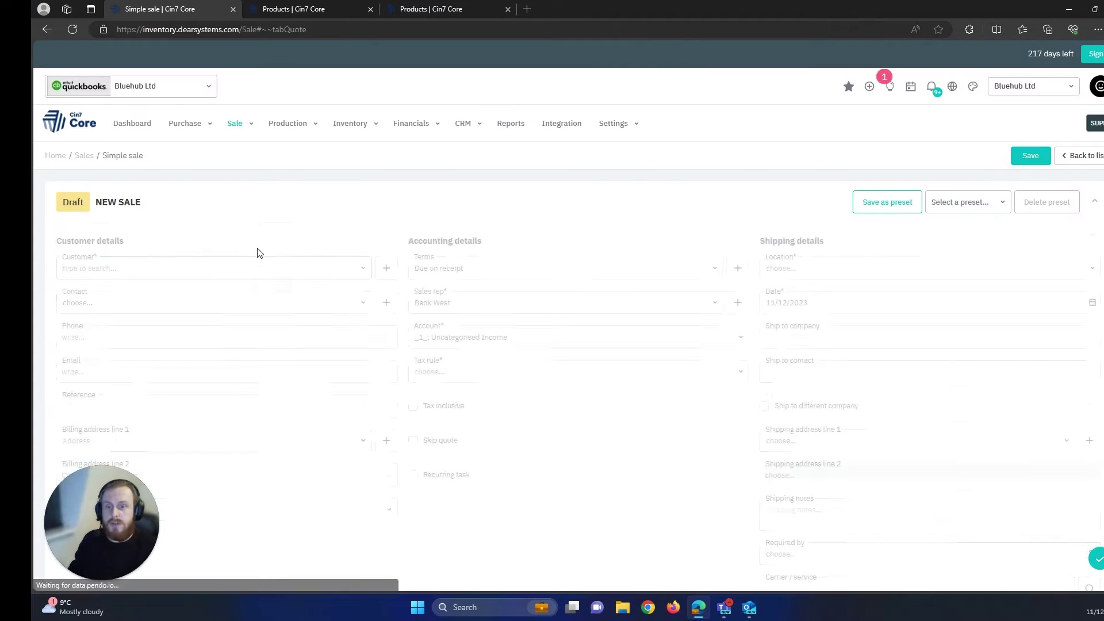
# Set customer AutoTest, a sales rep, location Directed Put Away, and skip the quote
pyautogui.click(363, 270)
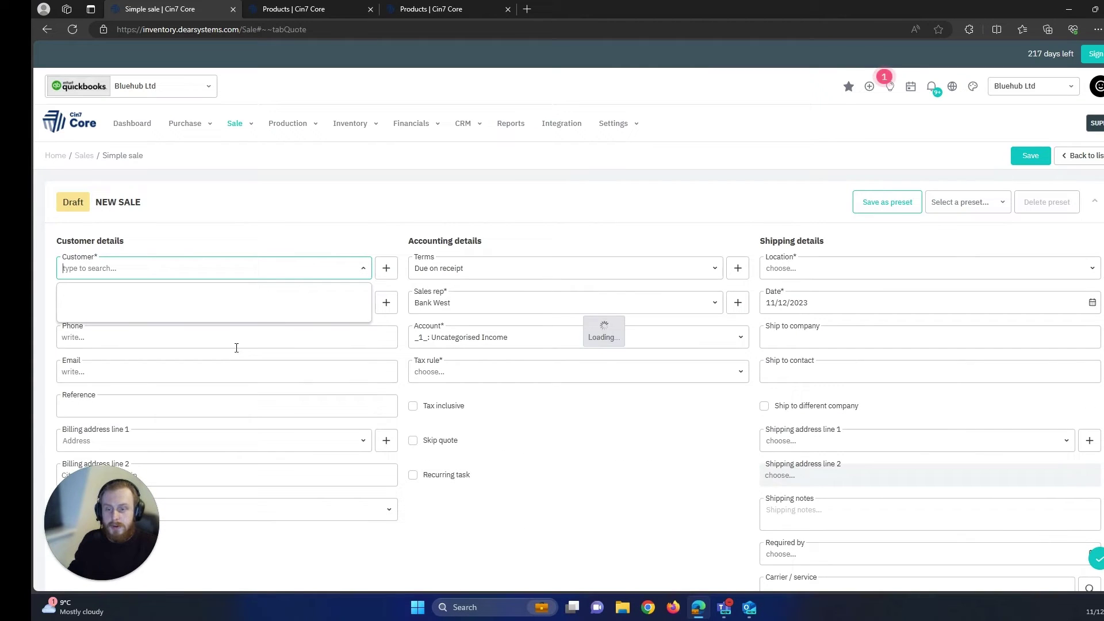
pyautogui.click(146, 339)
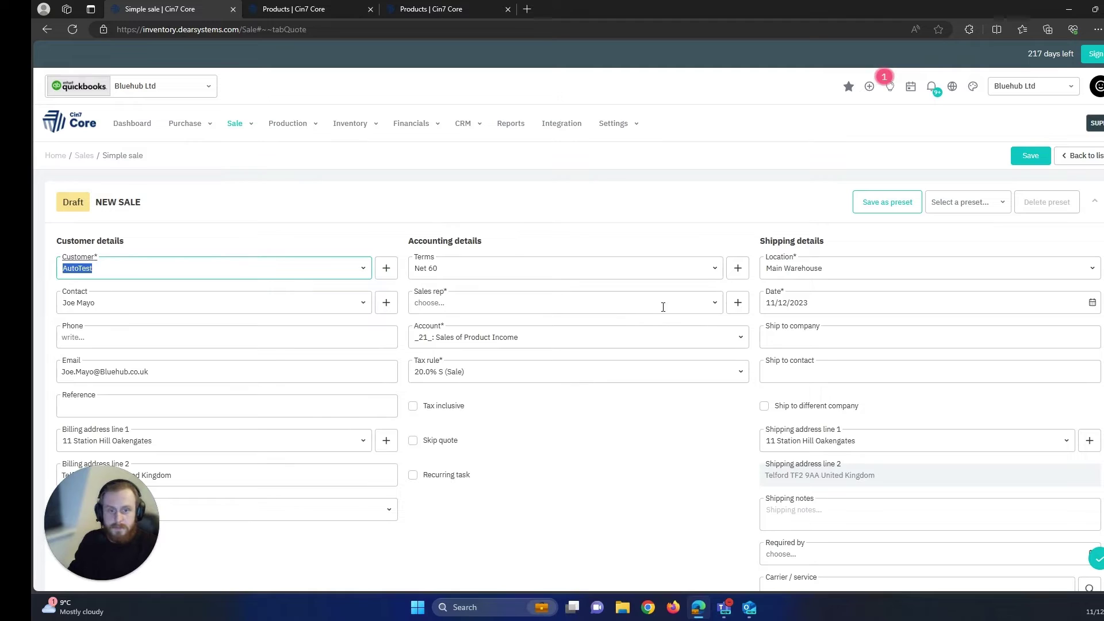
pyautogui.click(715, 303)
pyautogui.write('Joe')
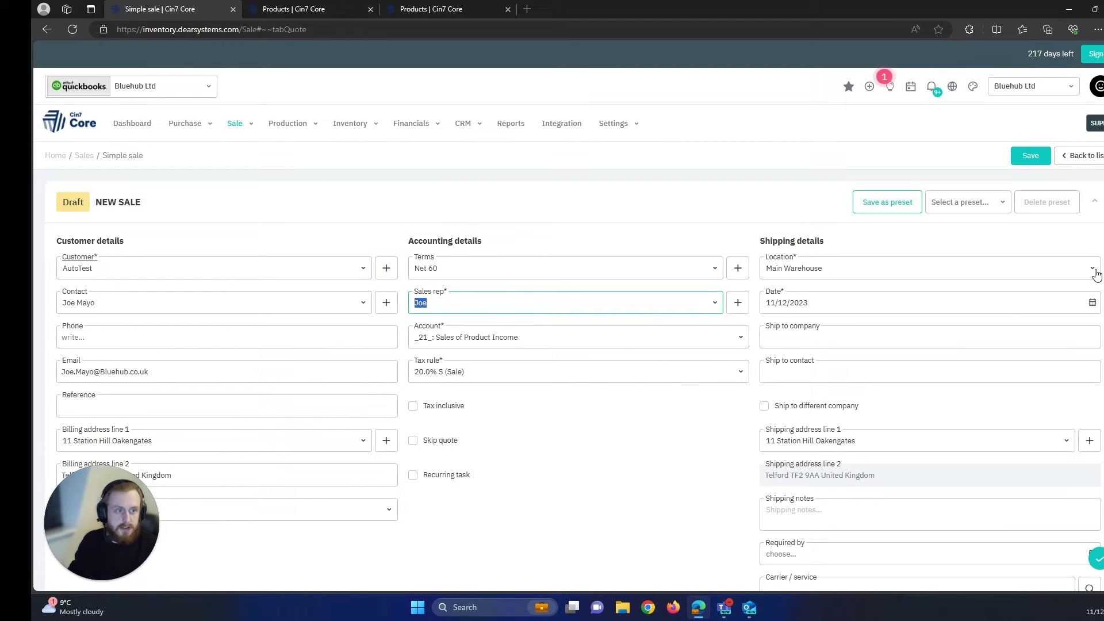
pyautogui.click(1093, 269)
pyautogui.click(841, 394)
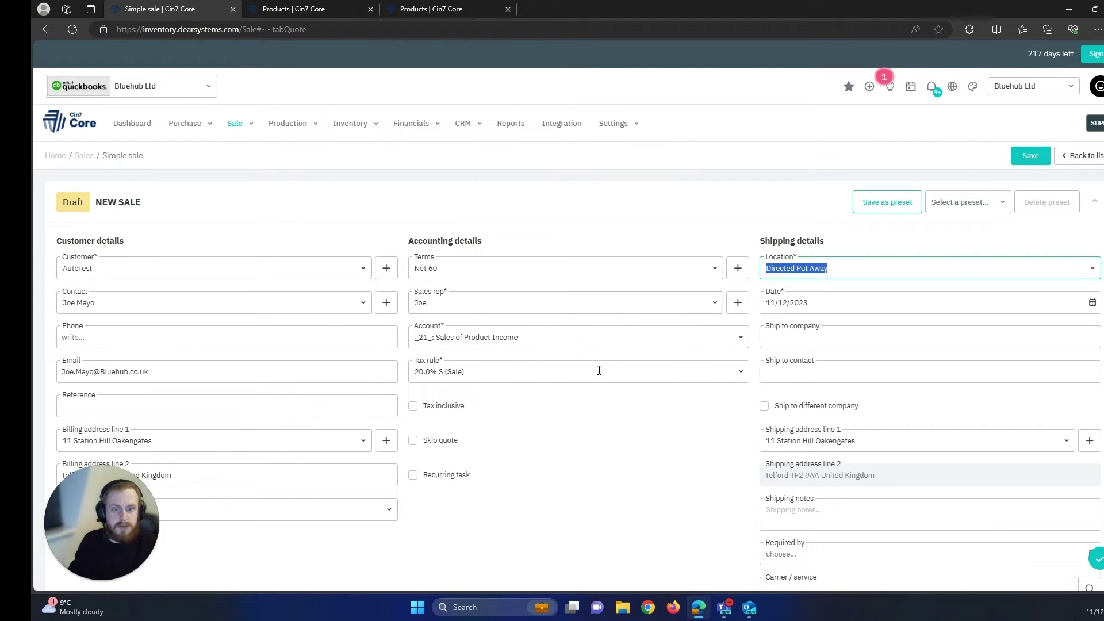
pyautogui.click(413, 440)
# Add a KitAssemblyBOM Kit Test line with quantity 1 at price 150, then authorise the order
pyautogui.scroll(-1, 352, 408)
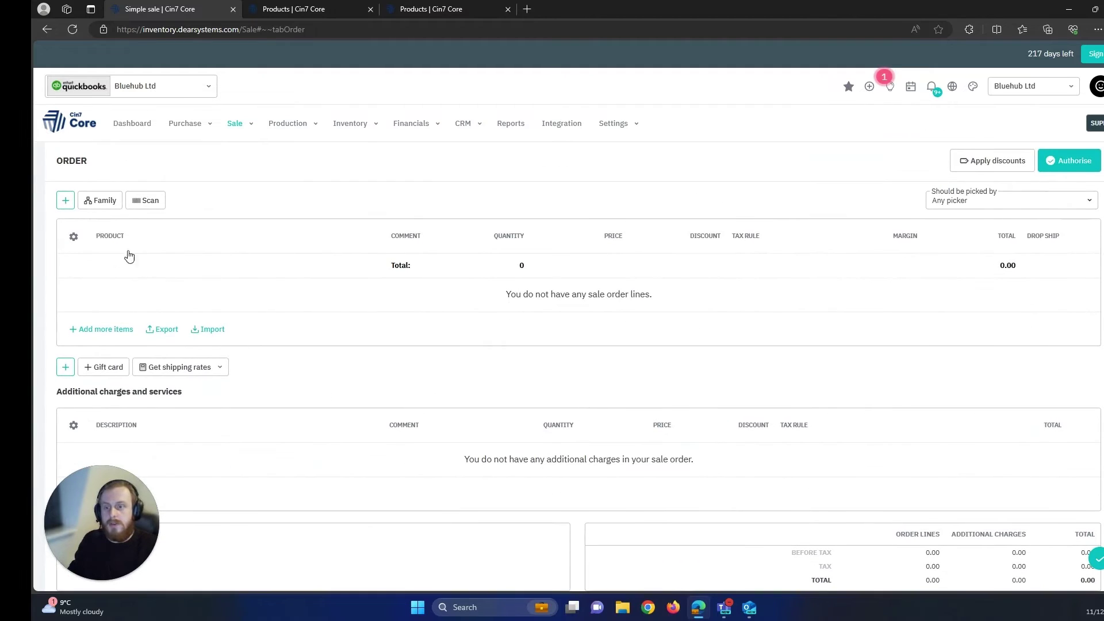
pyautogui.click(66, 200)
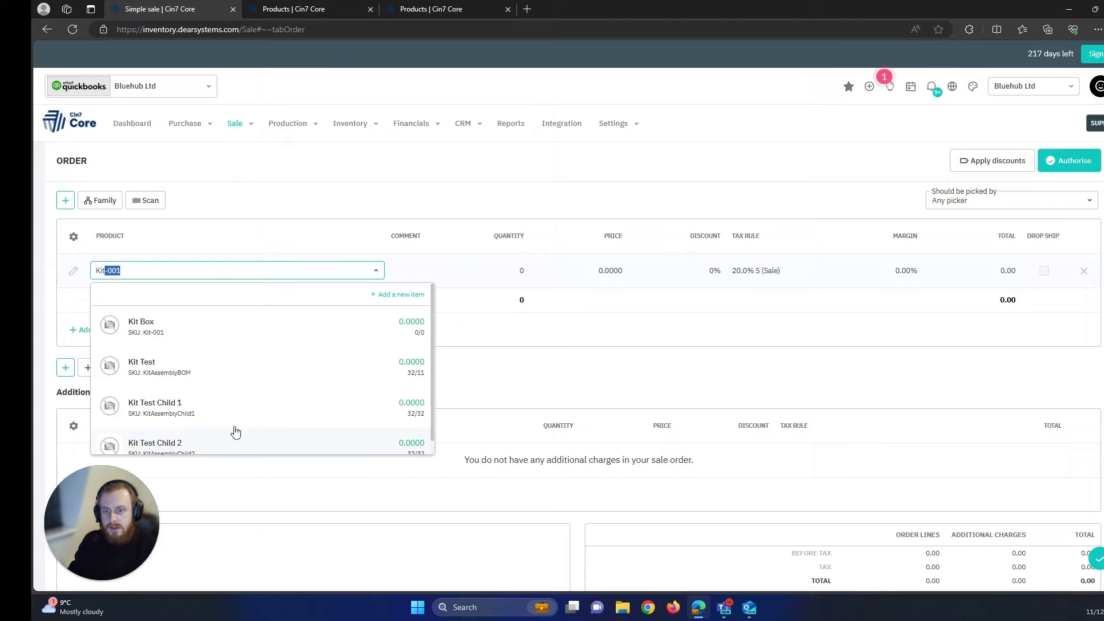
pyautogui.click(225, 374)
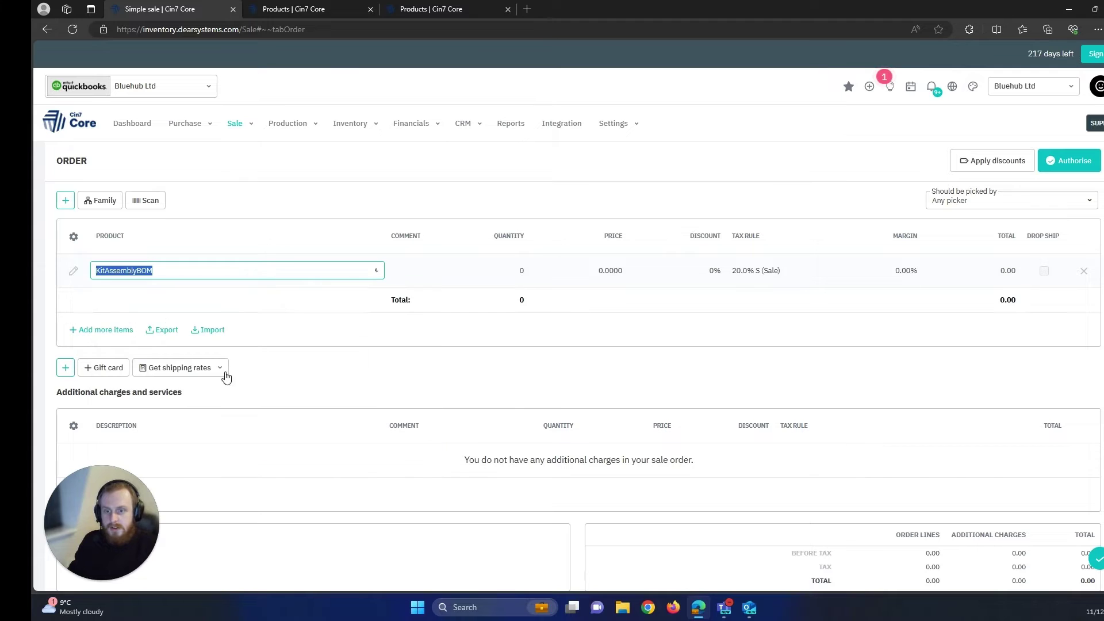
pyautogui.click(522, 270)
pyautogui.write('1')
pyautogui.click(612, 270)
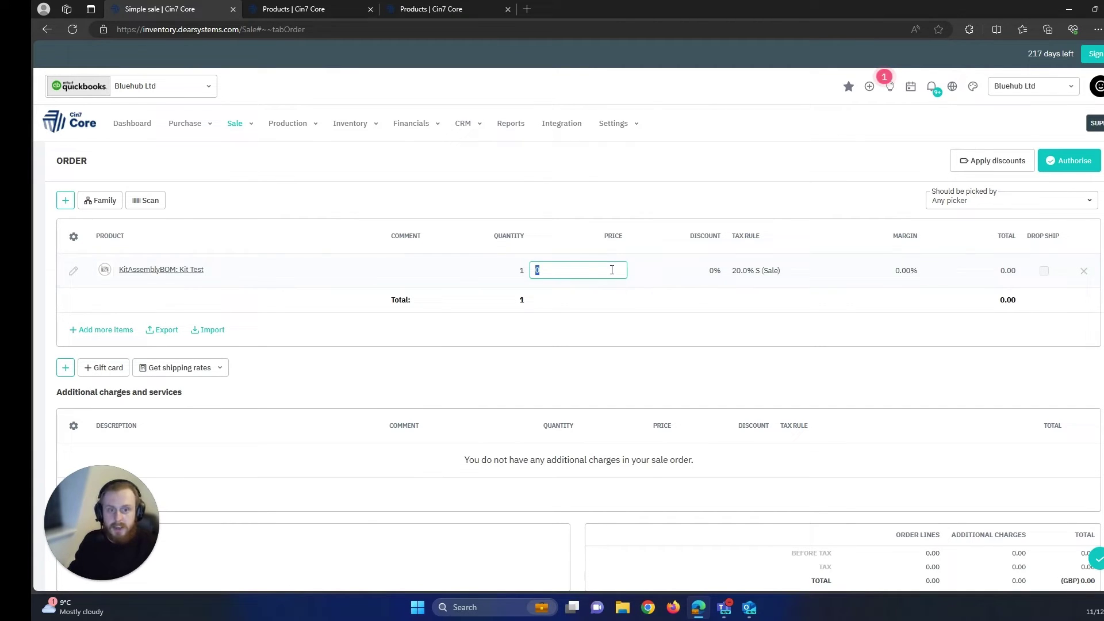
pyautogui.write('150')
pyautogui.click(665, 210)
pyautogui.scroll(3, 679, 222)
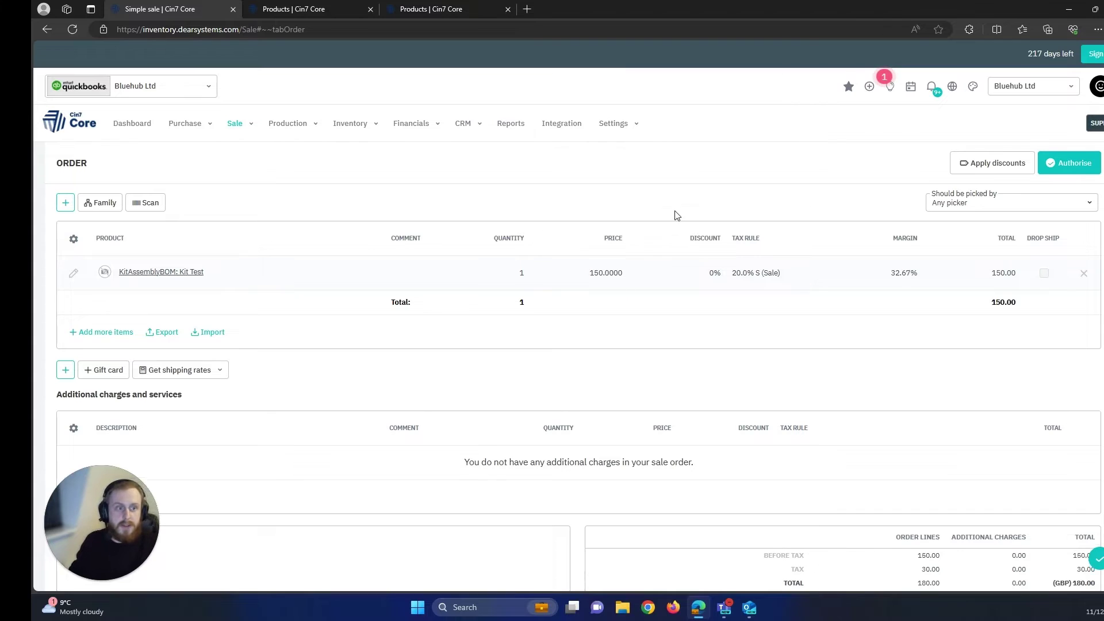
pyautogui.click(1058, 298)
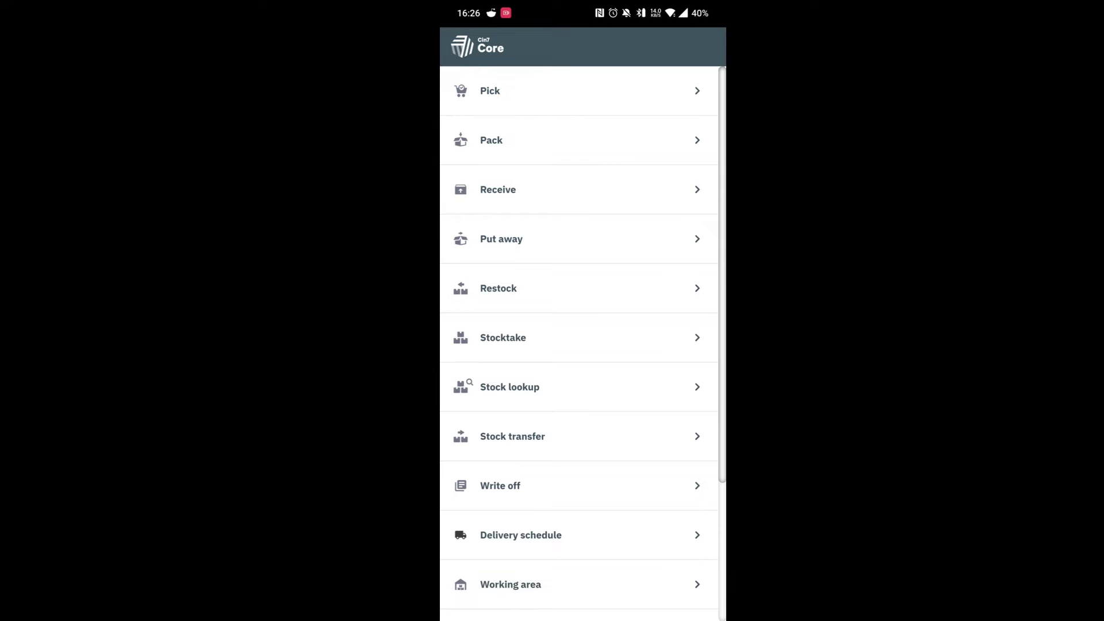
# Select only order SO-00576 in the WMS pick list and start picking it
pyautogui.click(616, 87)
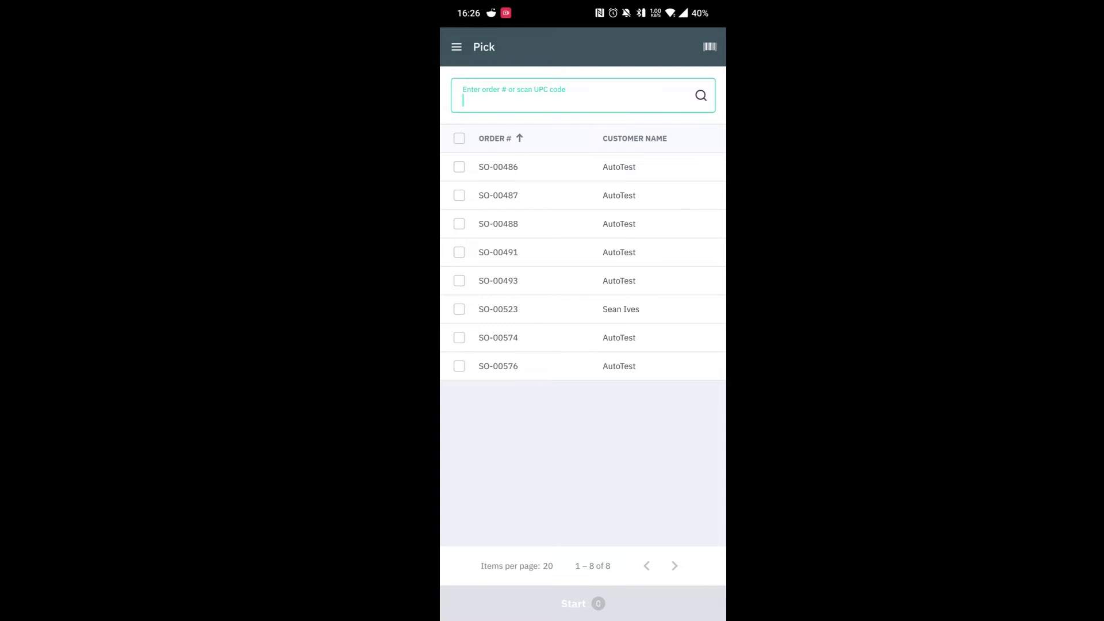
pyautogui.click(546, 370)
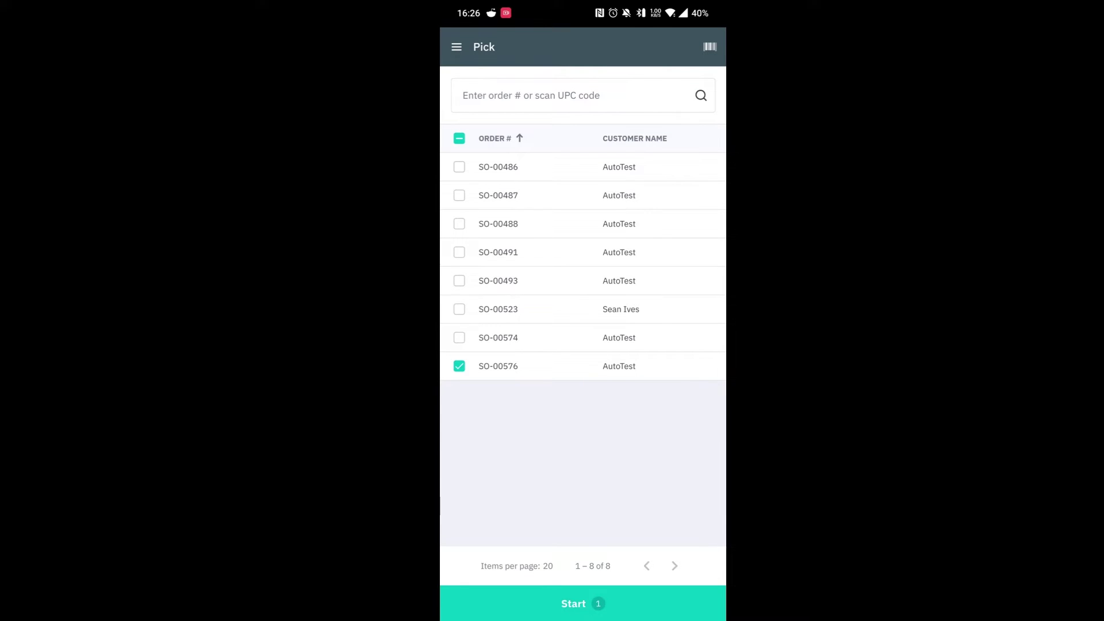
pyautogui.click(555, 336)
pyautogui.click(553, 310)
pyautogui.click(562, 307)
pyautogui.click(555, 335)
pyautogui.click(582, 603)
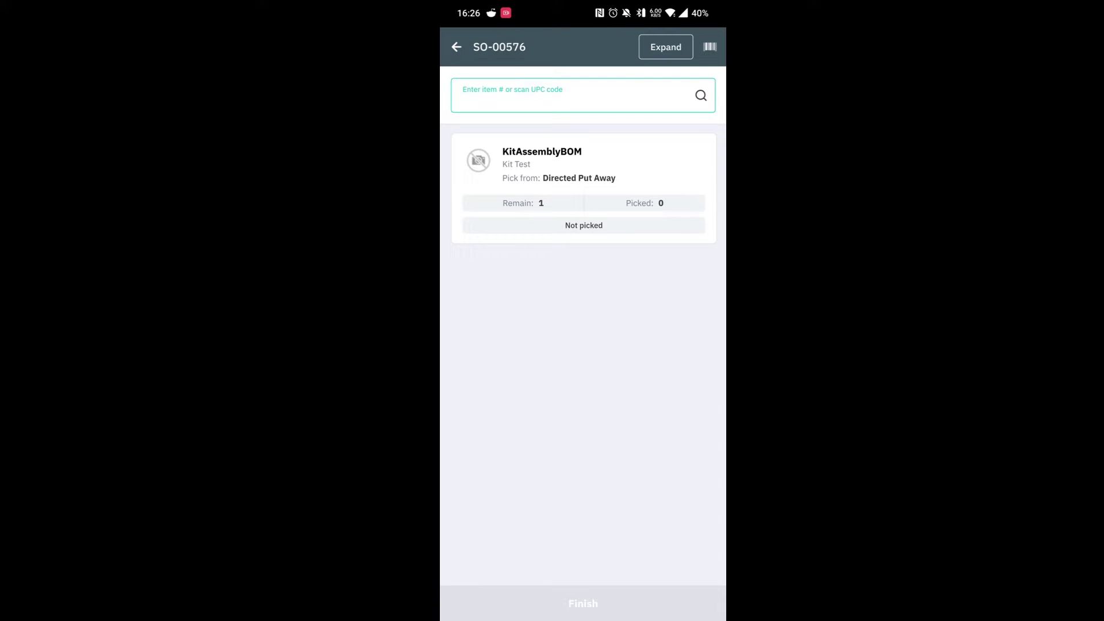
# Break the kit into child items and pick 1 KitAssemblyChild1, finishing it
pyautogui.click(665, 46)
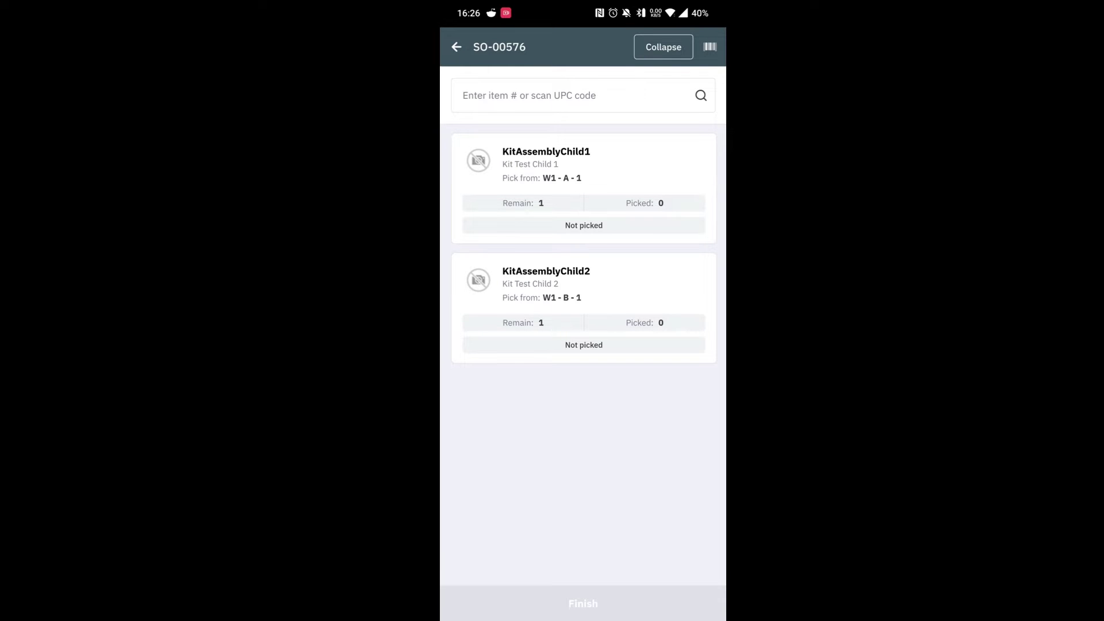
pyautogui.click(583, 189)
pyautogui.click(691, 353)
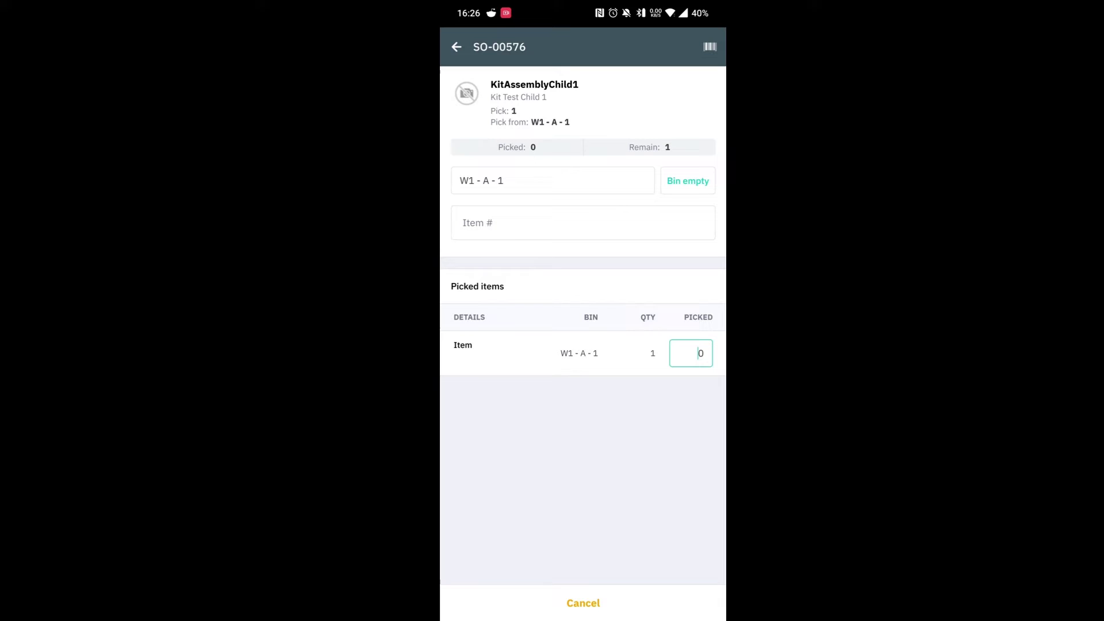
pyautogui.press('BackSpace')
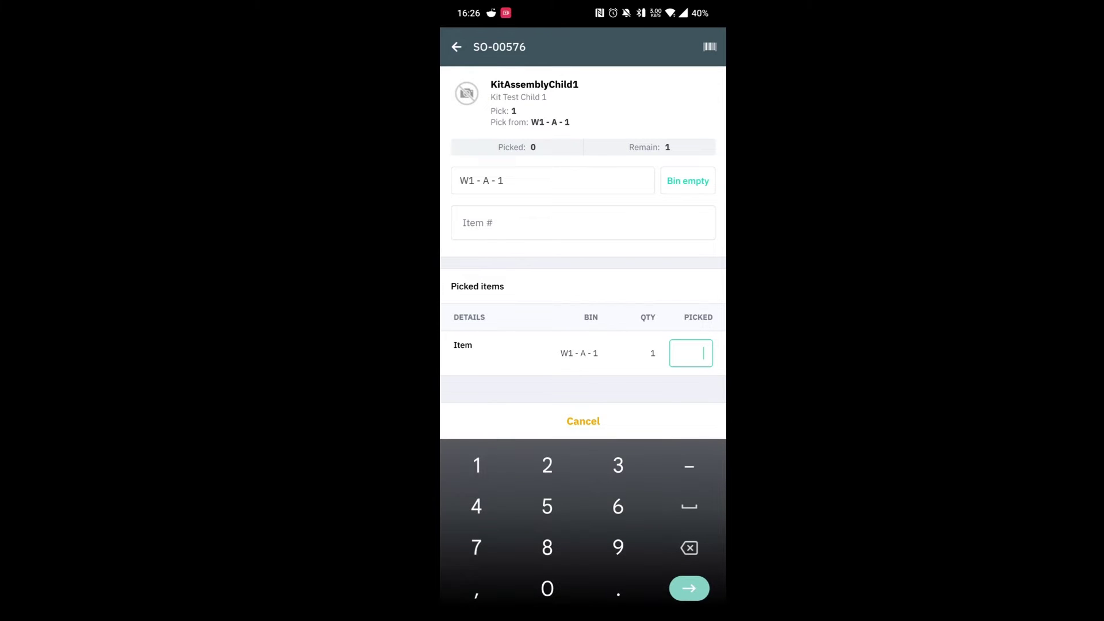
pyautogui.write('1')
pyautogui.click(689, 588)
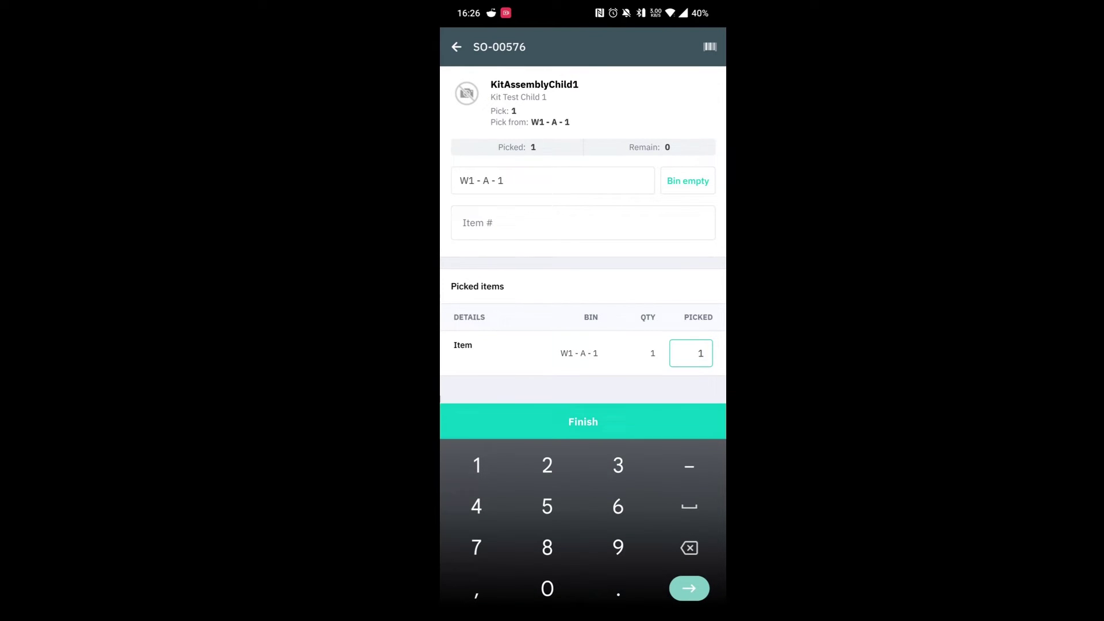
pyautogui.click(583, 421)
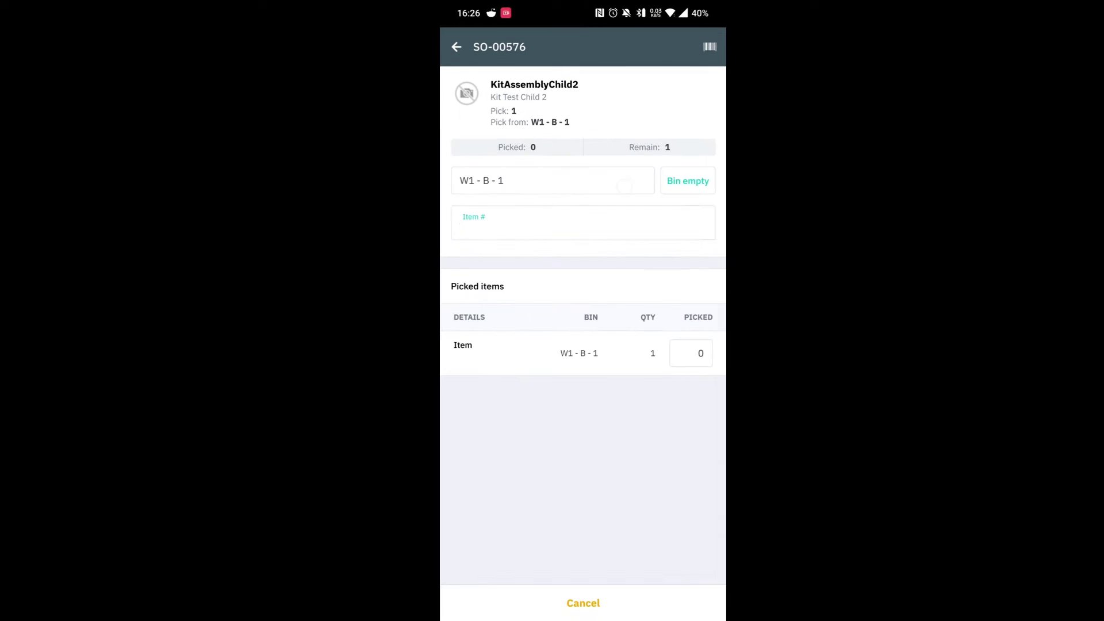
# Pick 1 KitAssemblyChild2, finish it, and complete the pick for SO-00576
pyautogui.click(691, 353)
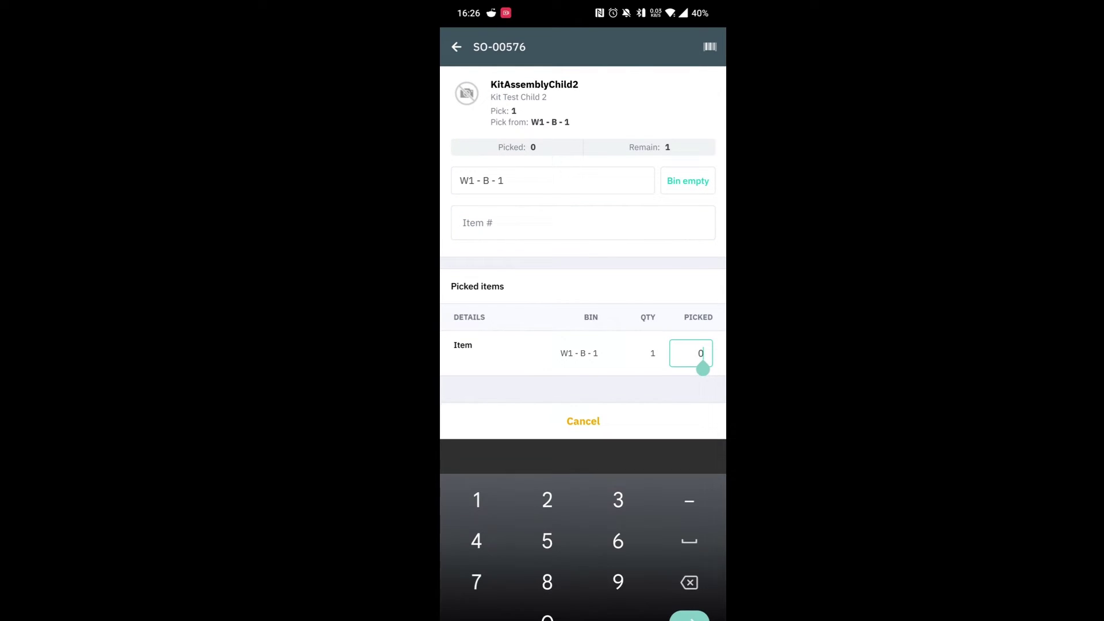
pyautogui.write('1')
pyautogui.click(689, 588)
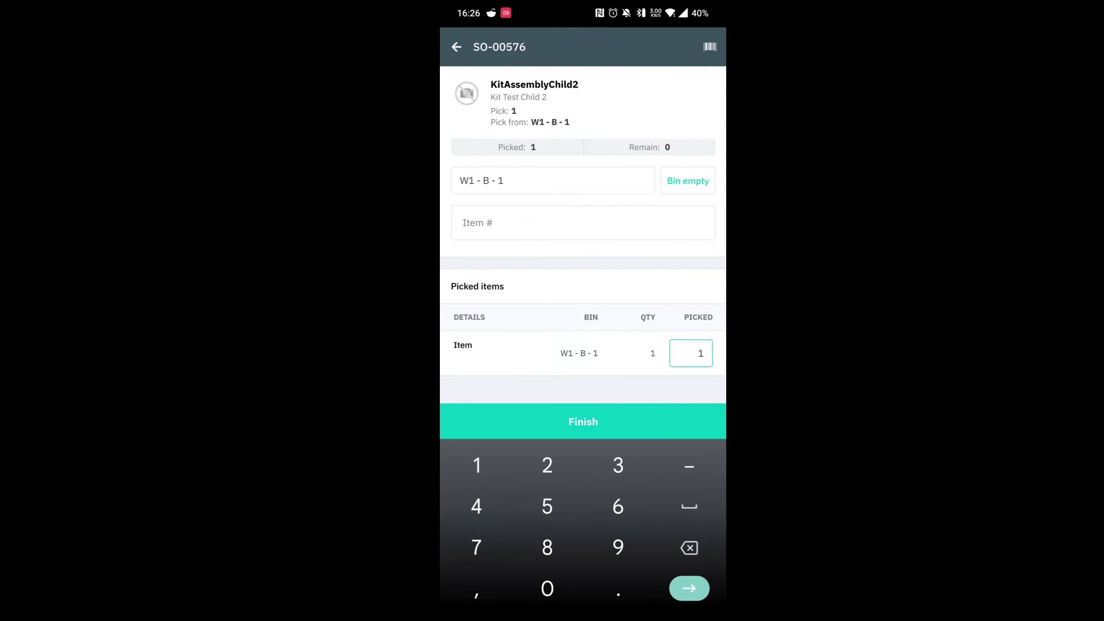
pyautogui.click(622, 411)
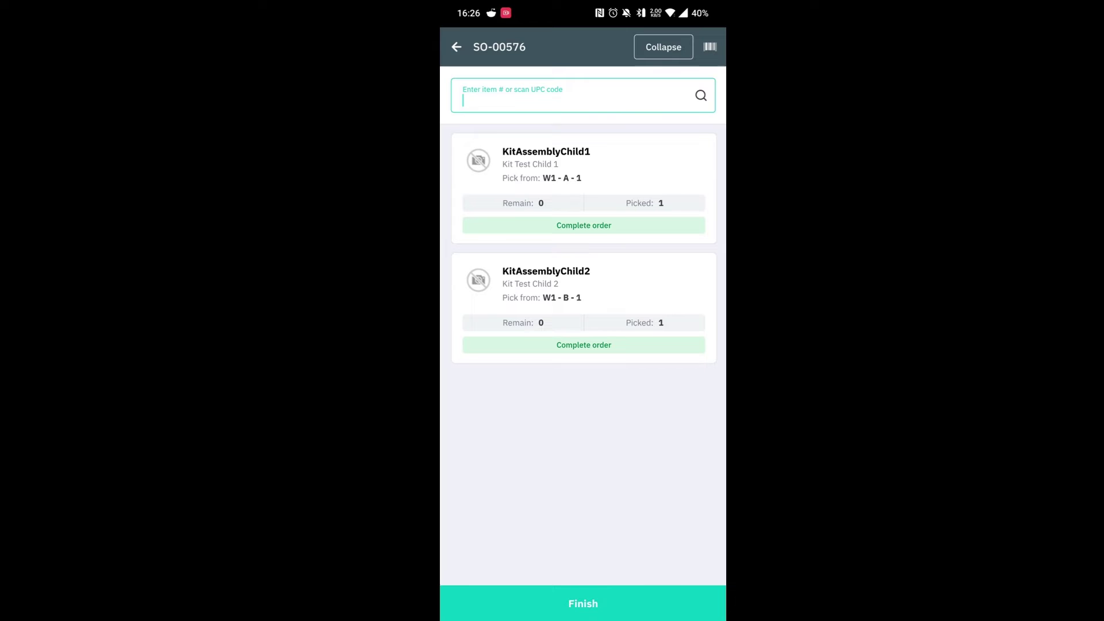
pyautogui.click(608, 604)
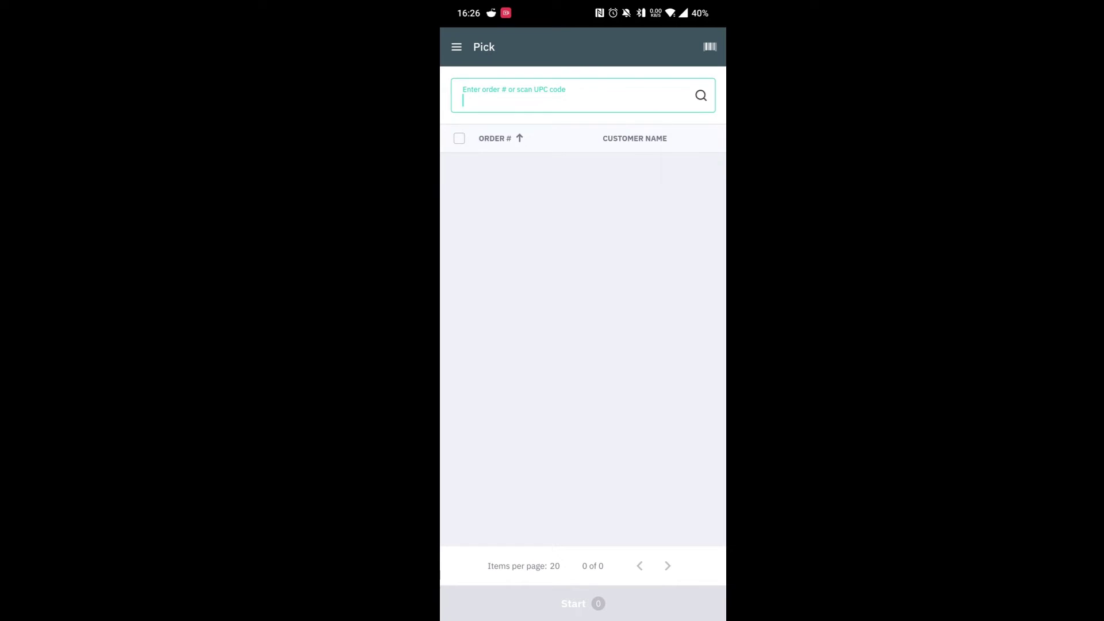
# In Pack, open SO-00576 and save a packed quantity of 1 for KitAssemblyBOM
pyautogui.click(457, 47)
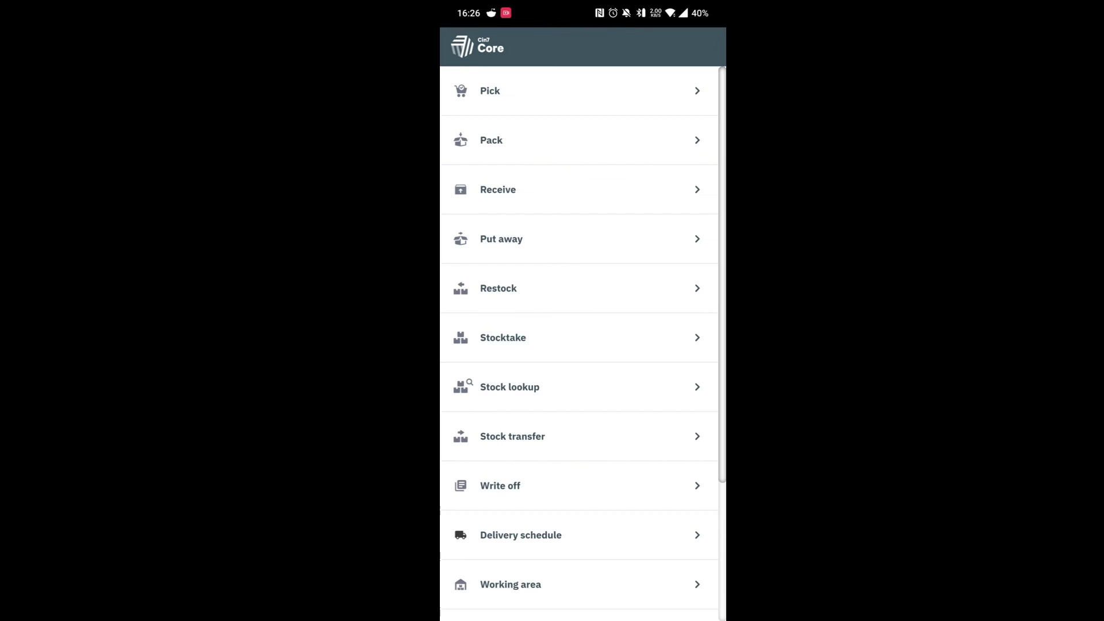
pyautogui.click(492, 139)
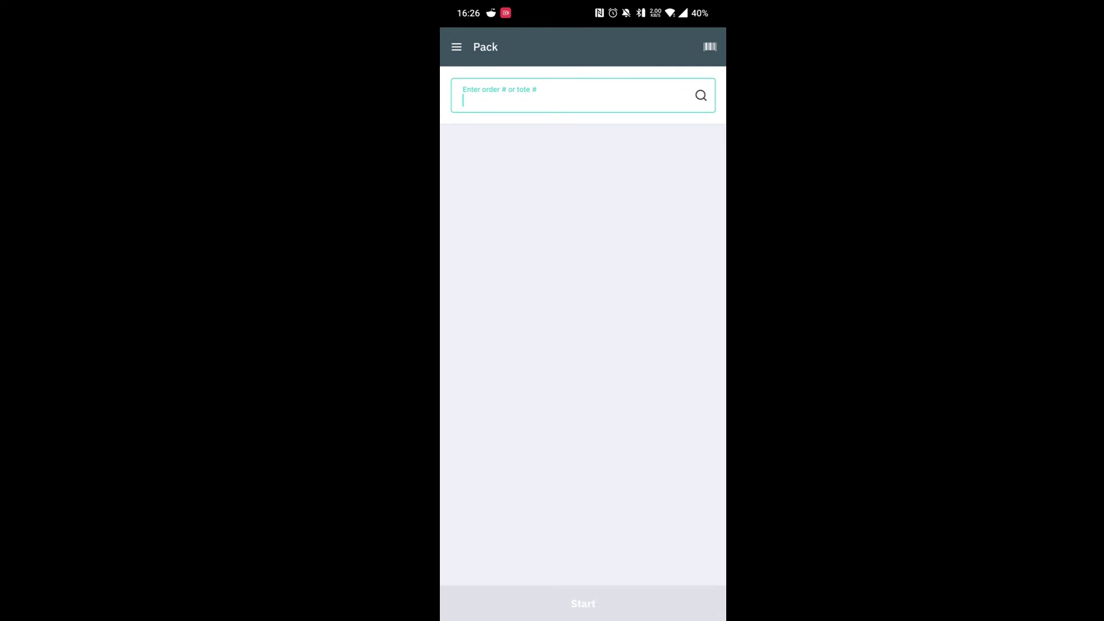
pyautogui.click(473, 222)
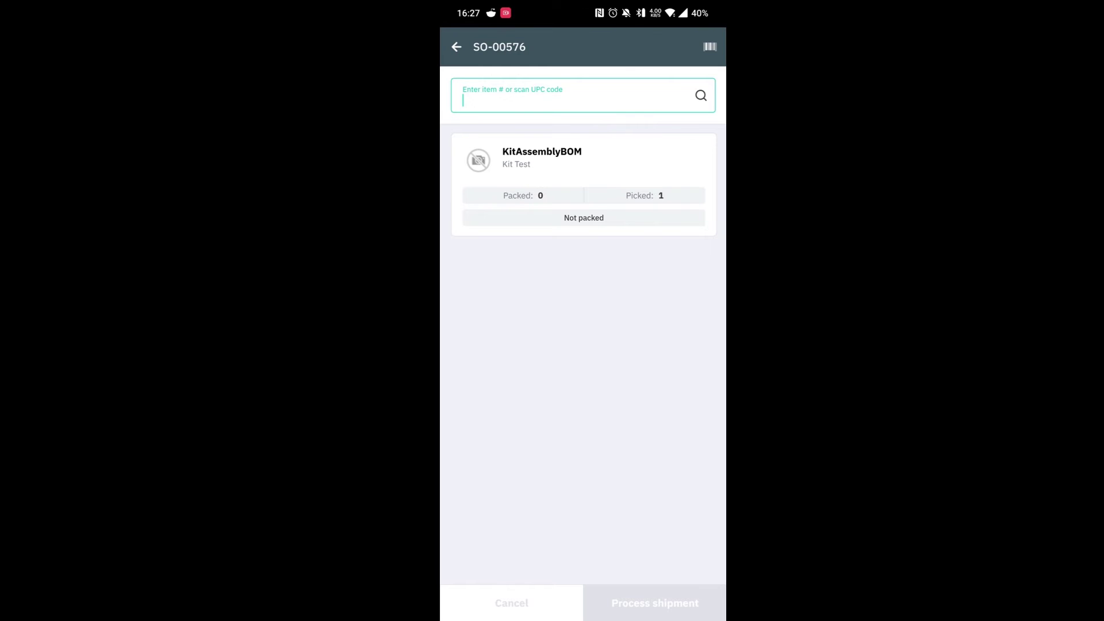
pyautogui.click(583, 173)
pyautogui.click(697, 339)
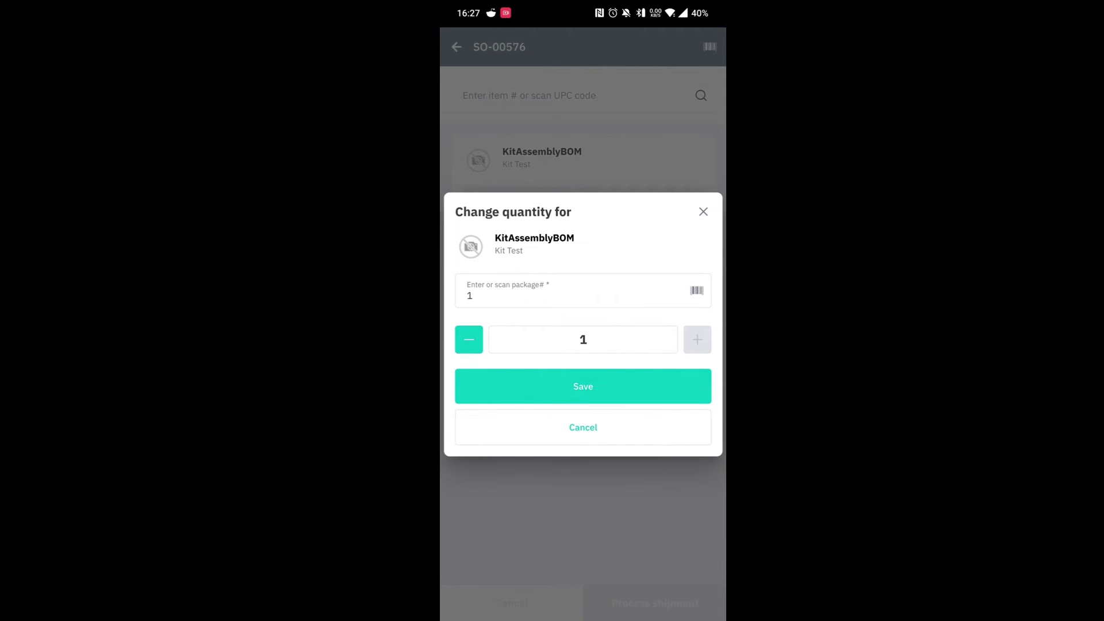
pyautogui.click(666, 387)
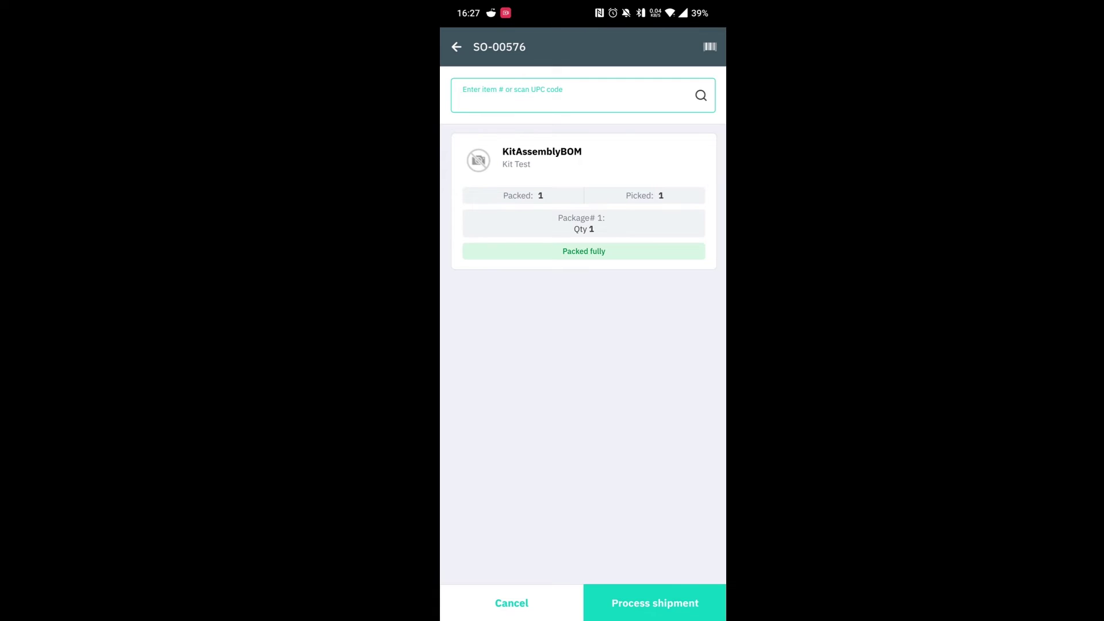
# Process the shipment with carrier Address Only Labels - N/A
pyautogui.click(650, 604)
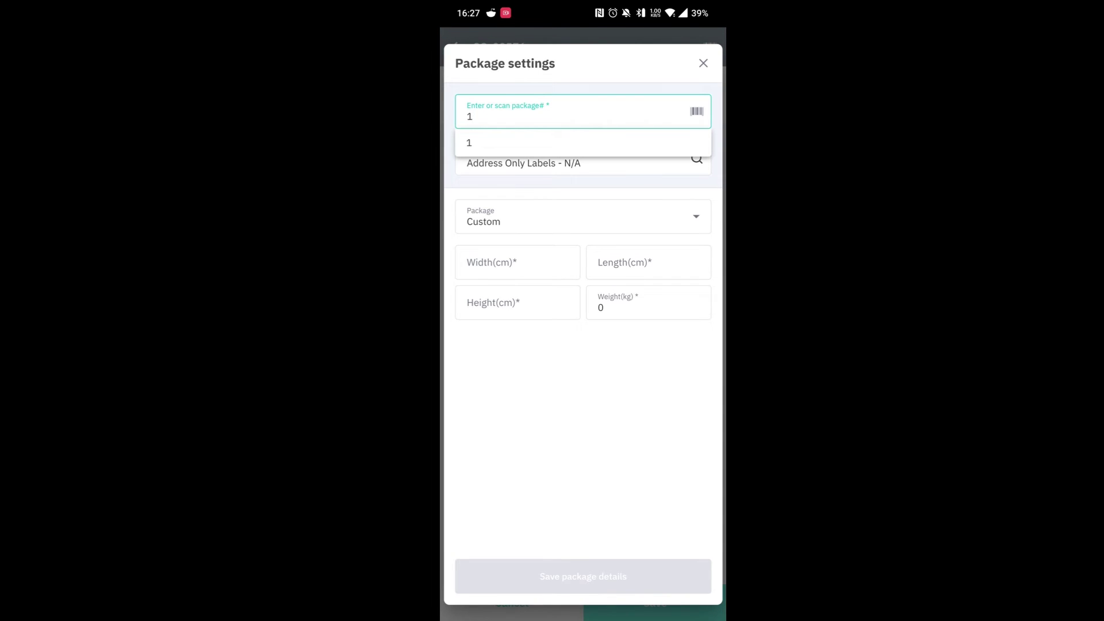
pyautogui.click(522, 173)
pyautogui.click(652, 530)
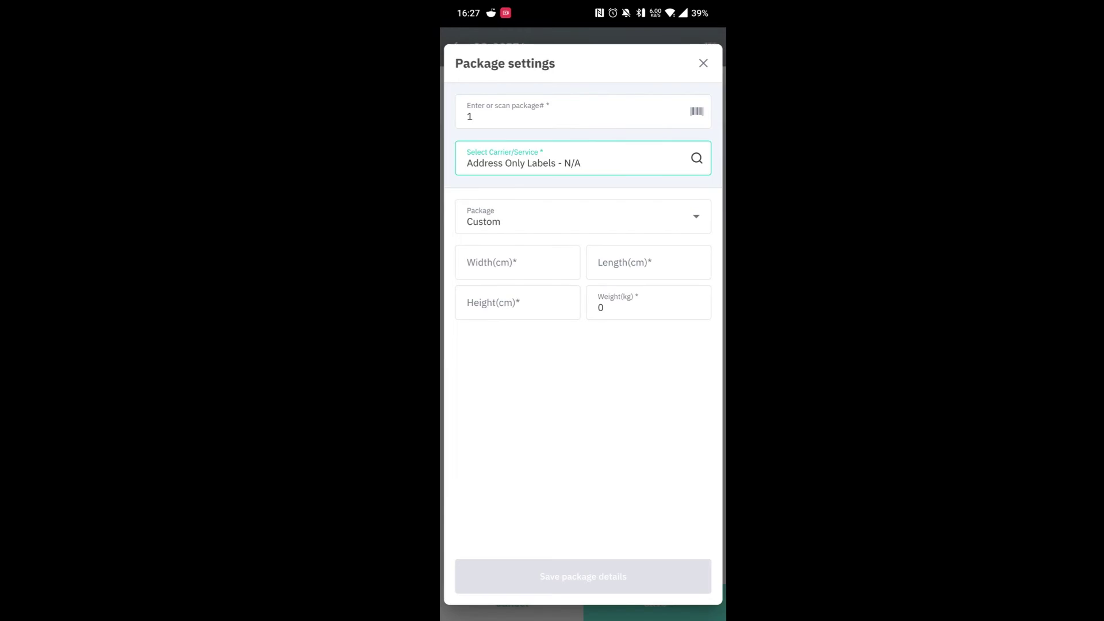
# Enter package width, length, height 1 cm and weight 1 kg, save the details and close
pyautogui.click(501, 264)
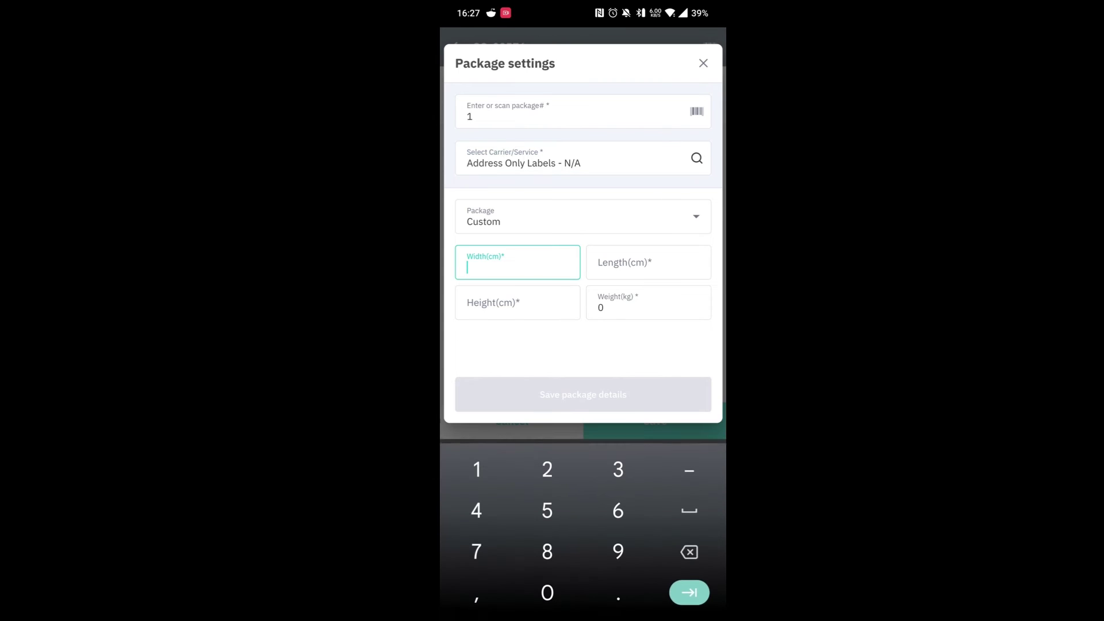
pyautogui.write('1')
pyautogui.click(630, 261)
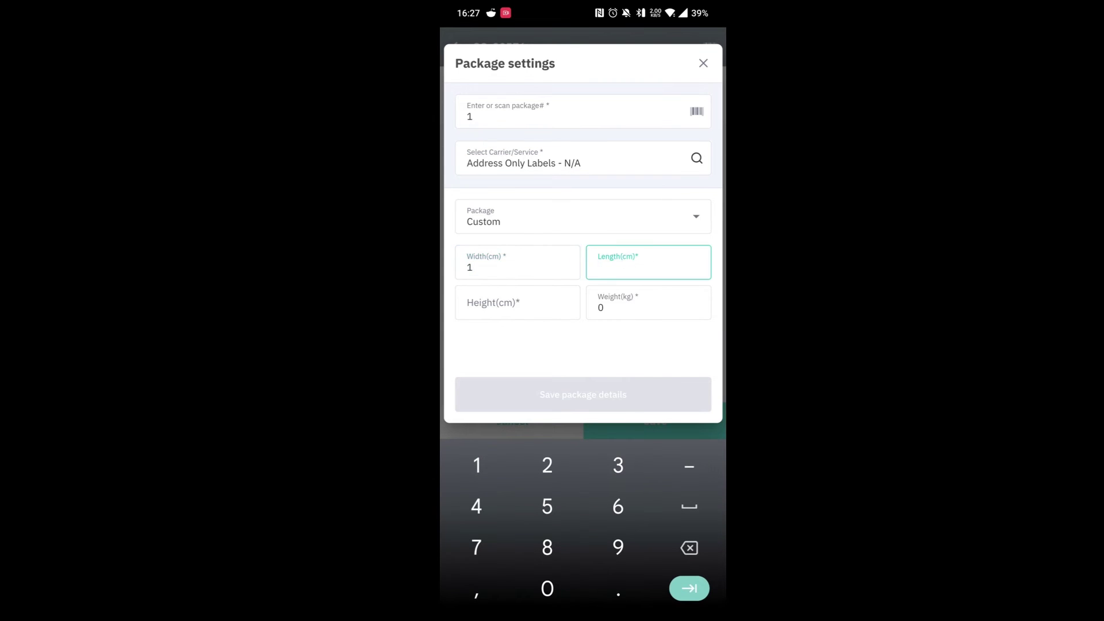
pyautogui.write('1')
pyautogui.click(517, 299)
pyautogui.write('1')
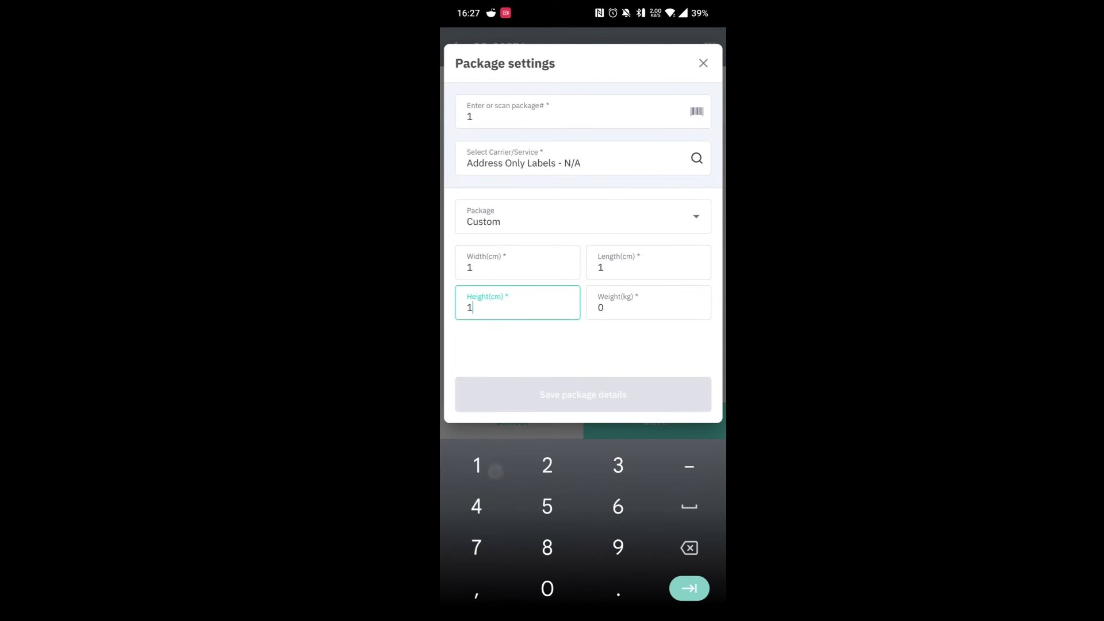
pyautogui.click(604, 302)
pyautogui.press('BackSpace')
pyautogui.write('1')
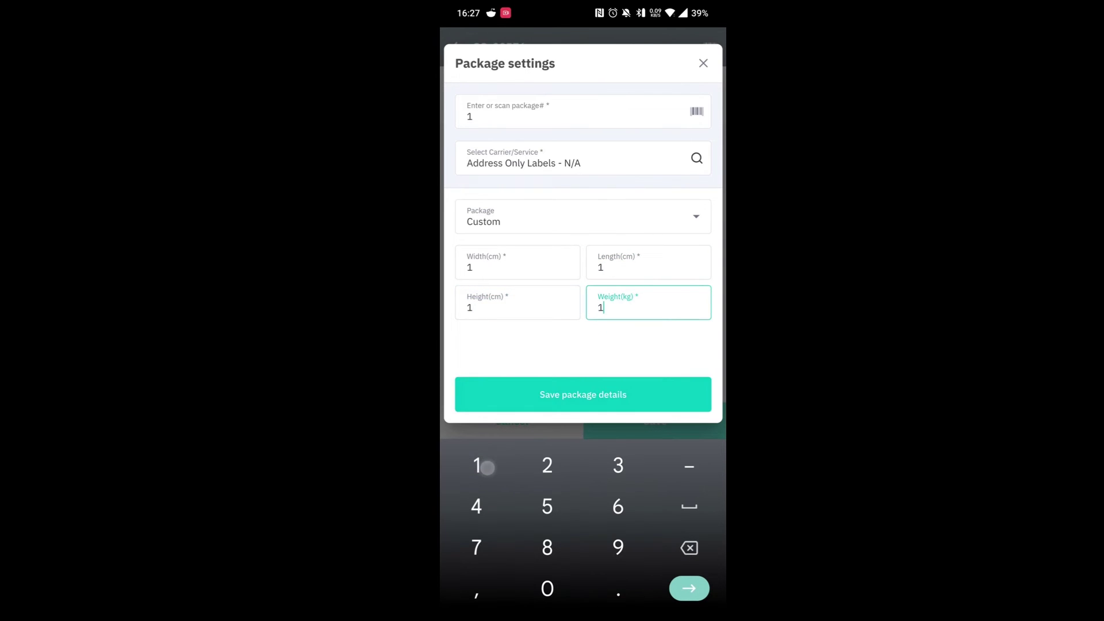
pyautogui.press('Return')
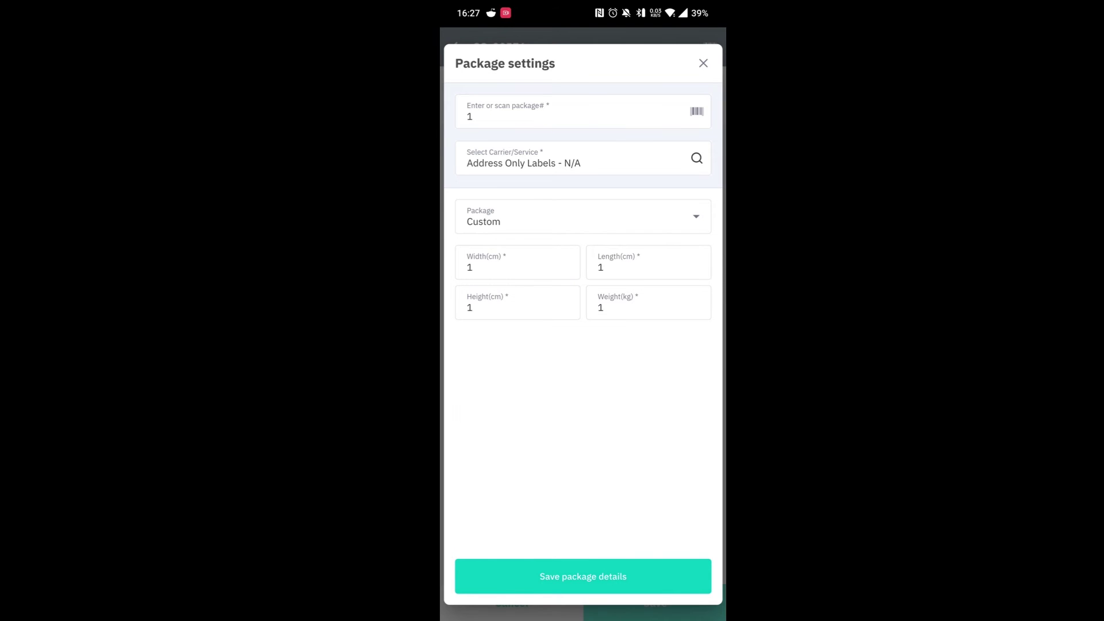
pyautogui.click(582, 576)
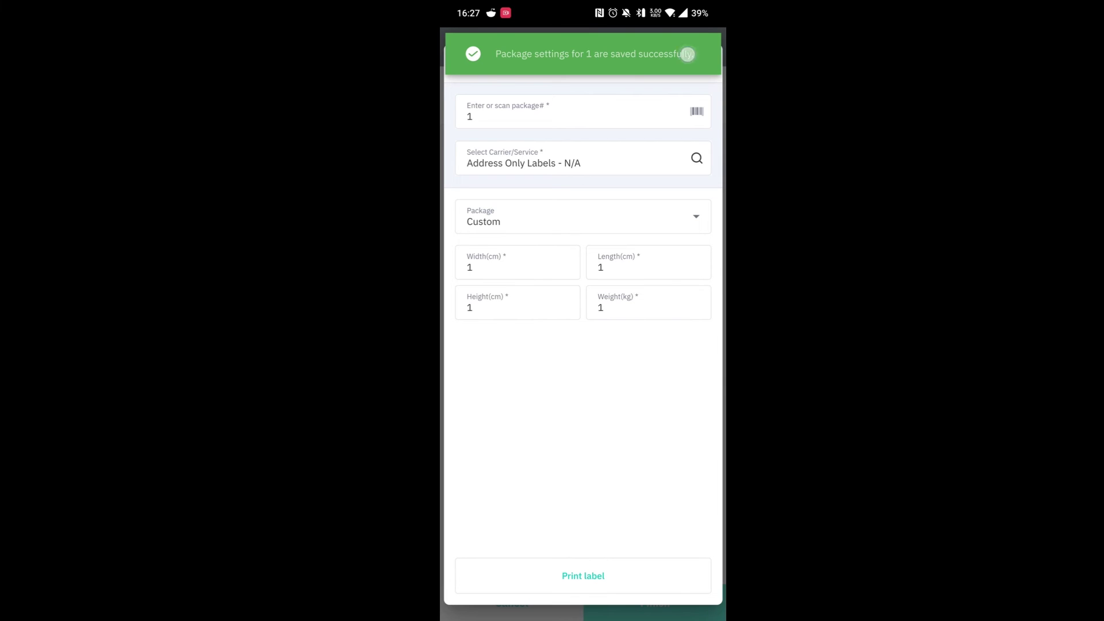
pyautogui.click(703, 64)
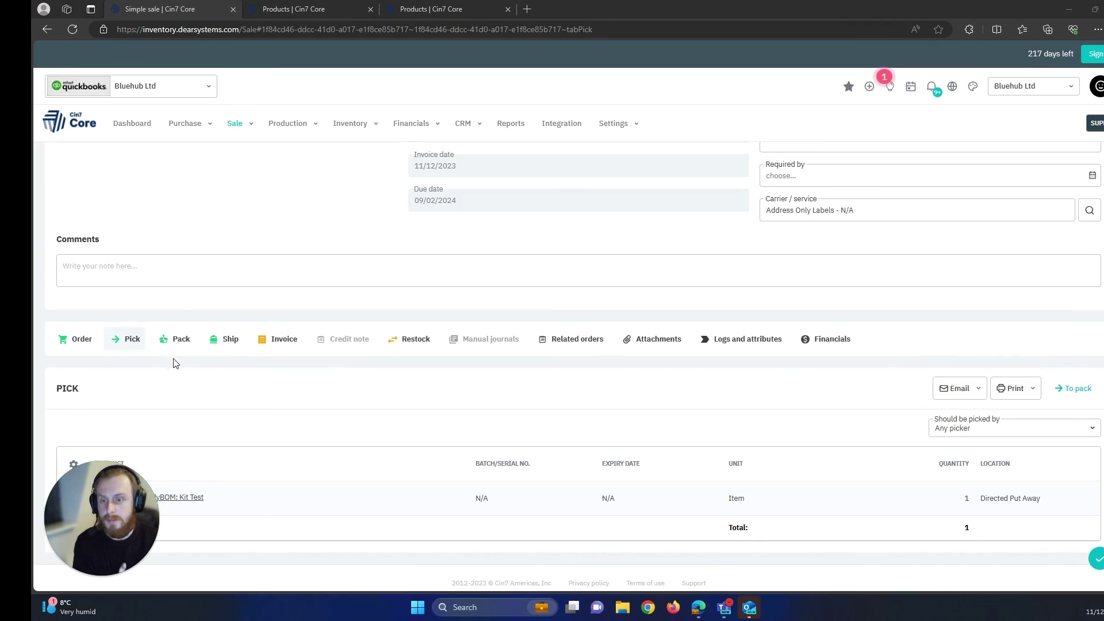
# Review the sale's Pack, Ship and Invoice tabs, then authorise invoice INV-00579
pyautogui.click(179, 339)
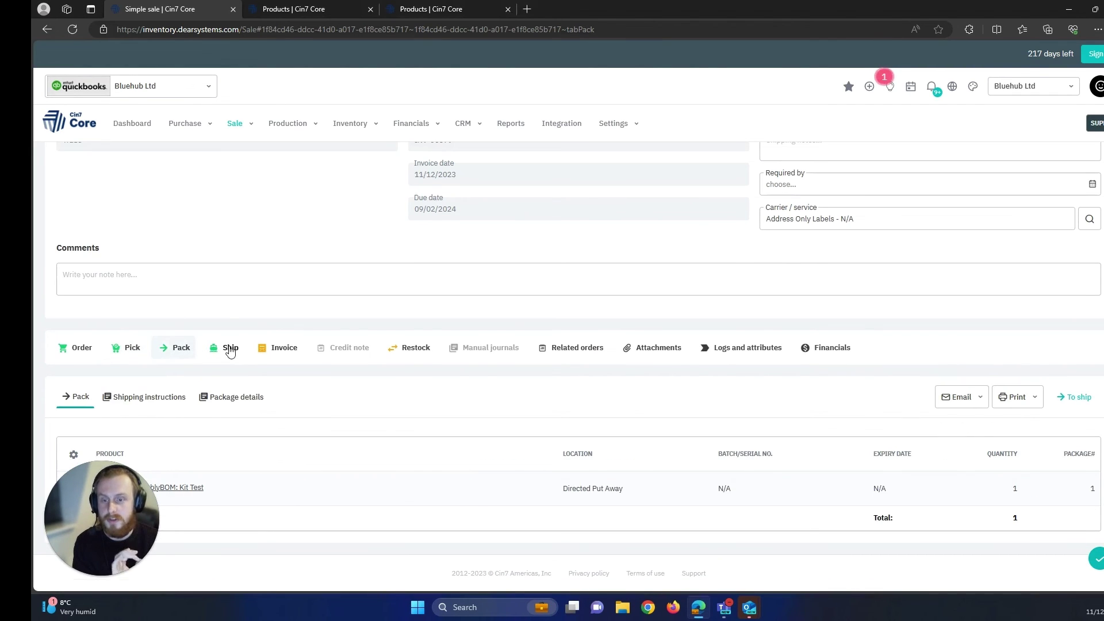
pyautogui.click(226, 346)
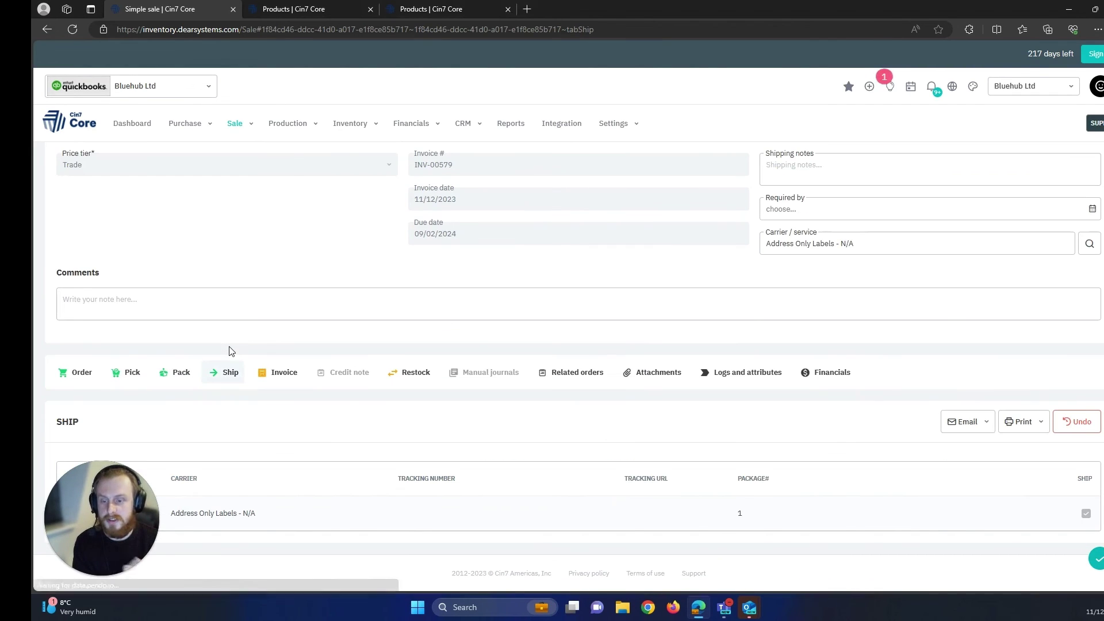
pyautogui.click(278, 374)
pyautogui.scroll(-3, 247, 400)
pyautogui.scroll(1, 247, 370)
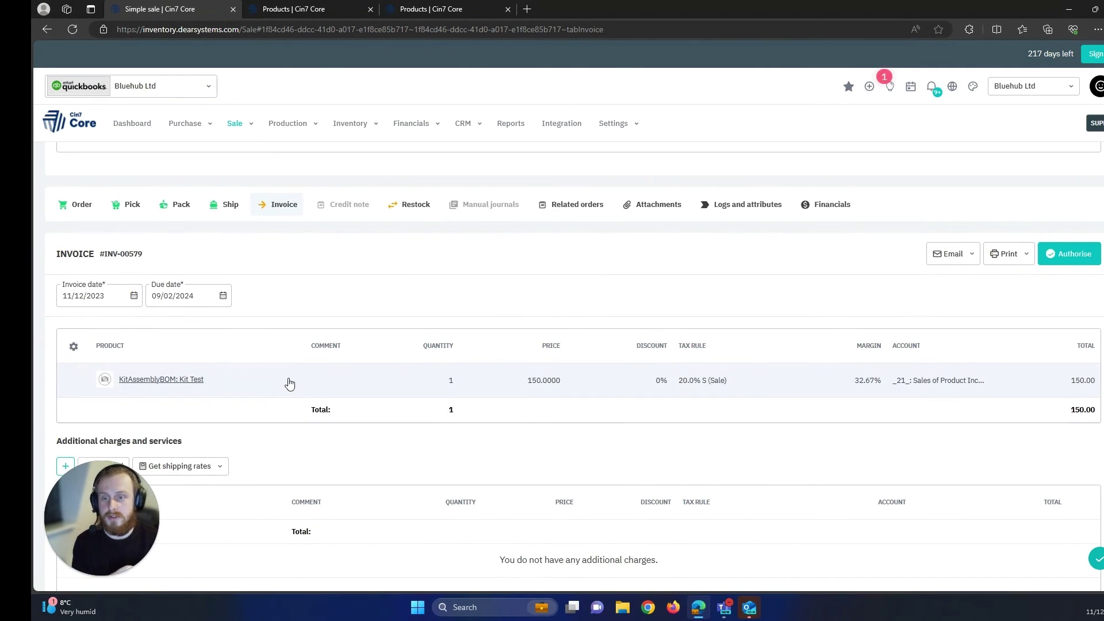
pyautogui.click(1055, 256)
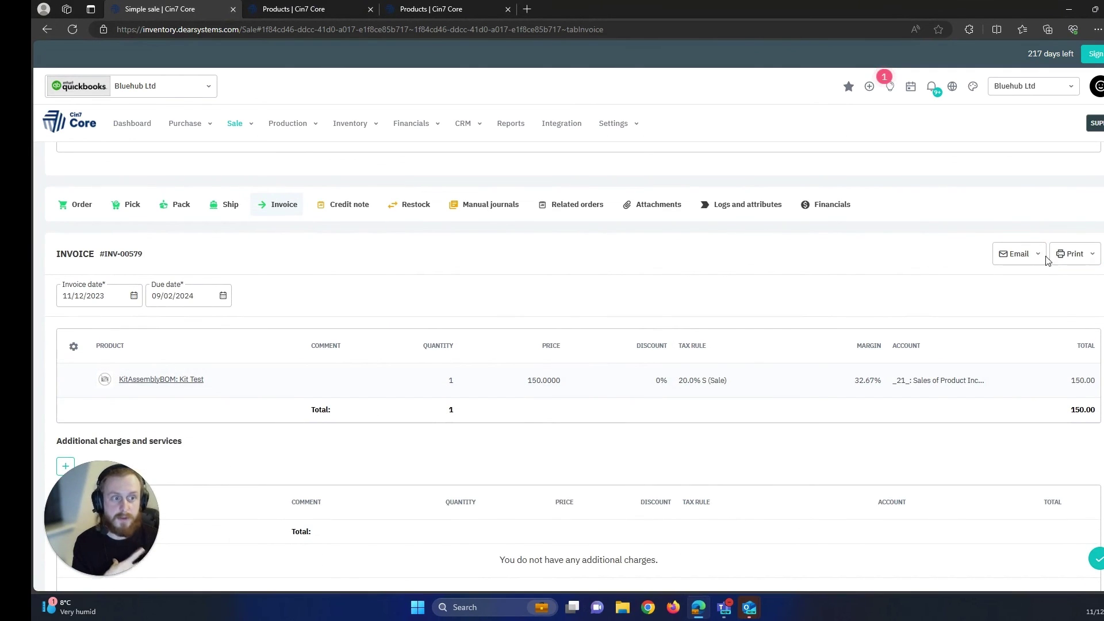